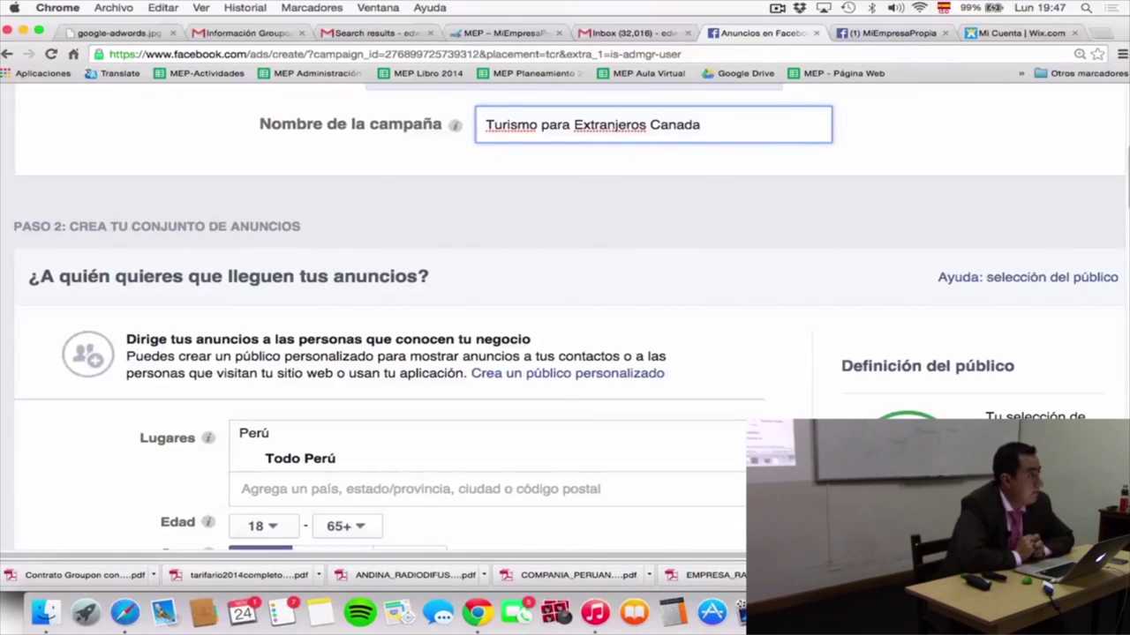
Add the country Canadá to the ad set's target locations
scroll(319, 374, down, 1)
click(277, 415)
click(288, 465)
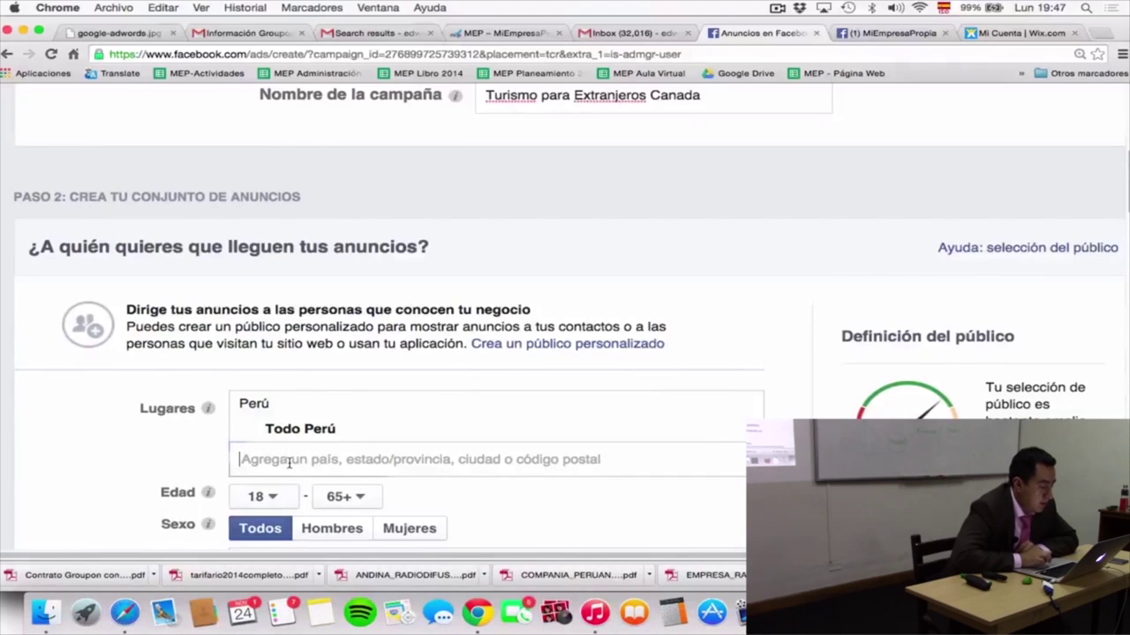
text(Canada)
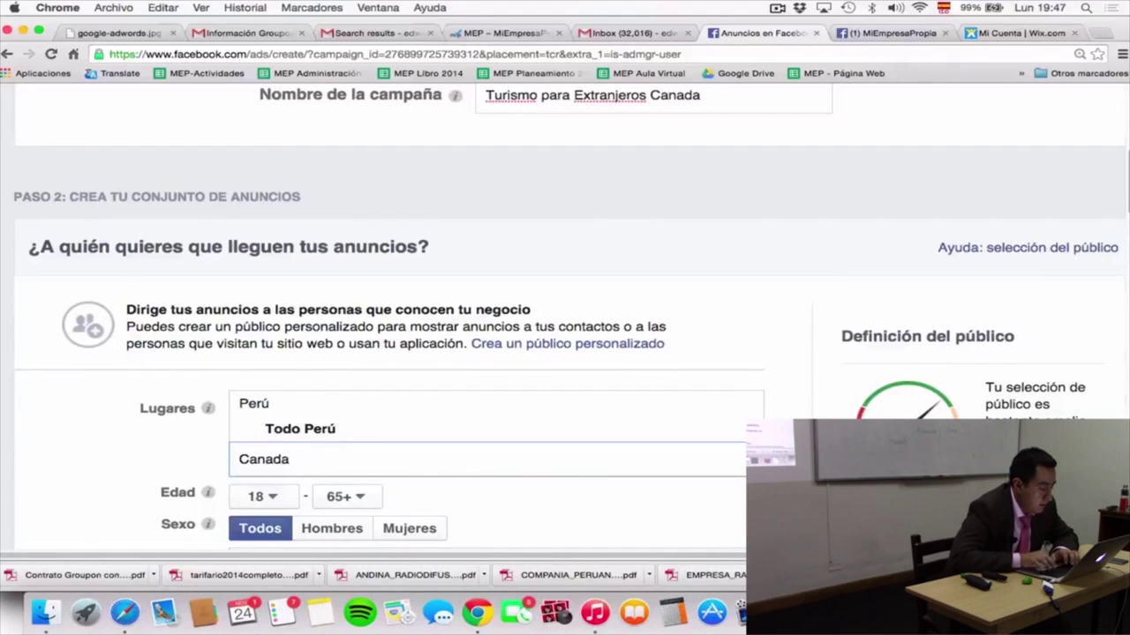
scroll(315, 485, down, 1)
scroll(315, 485, up, 1)
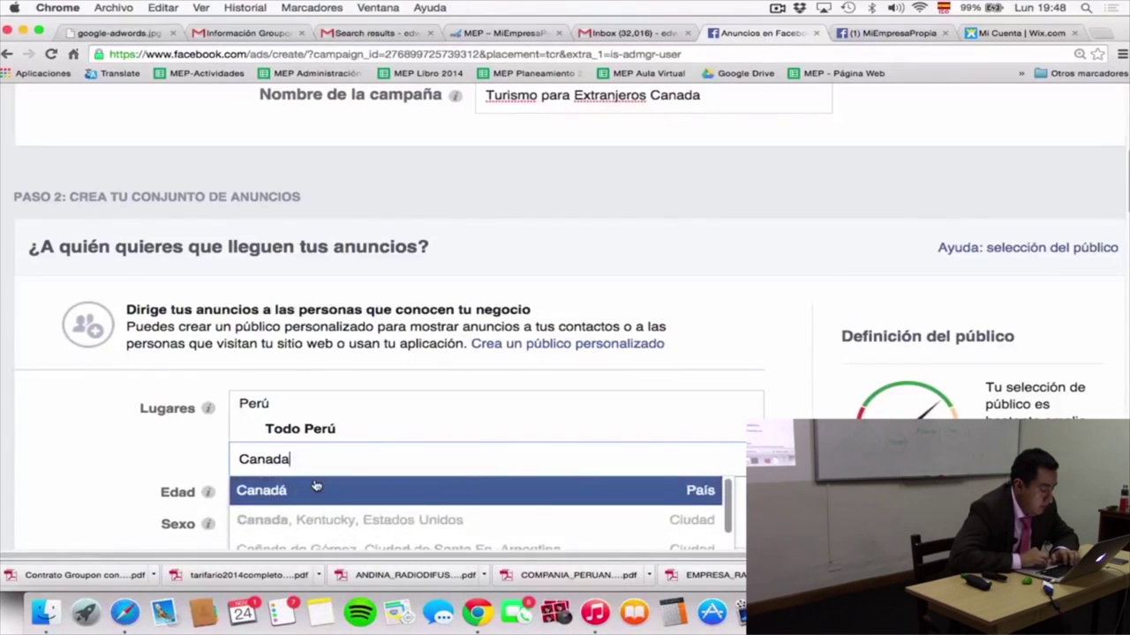
click(279, 494)
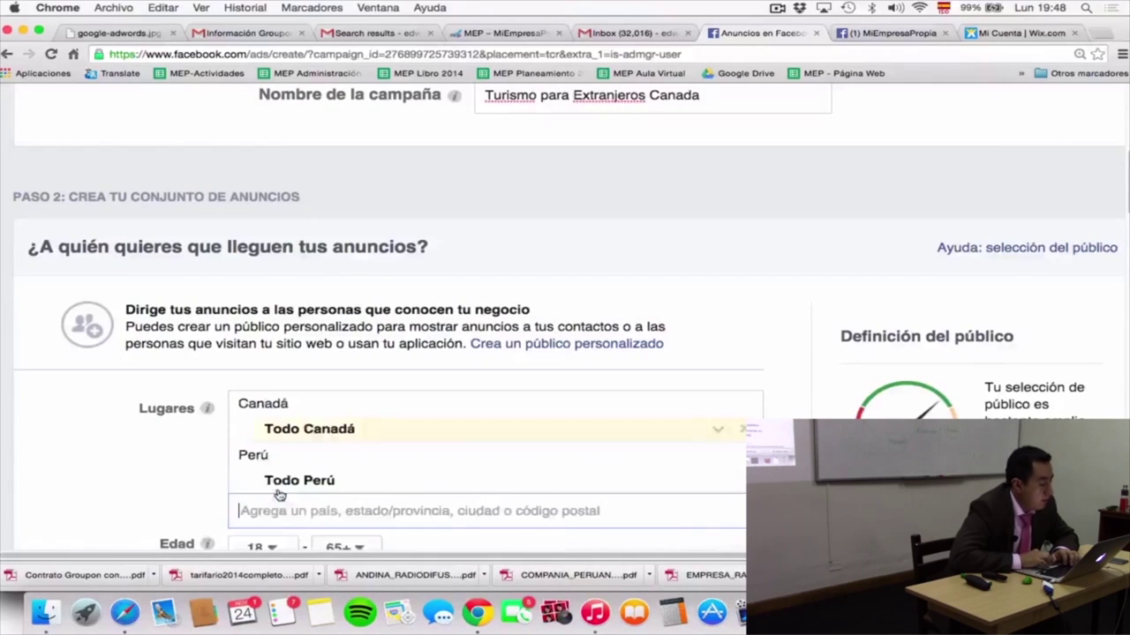
Search the target locations for "New york" and dismiss the suggestions without choosing one
scroll(338, 447, down, 2)
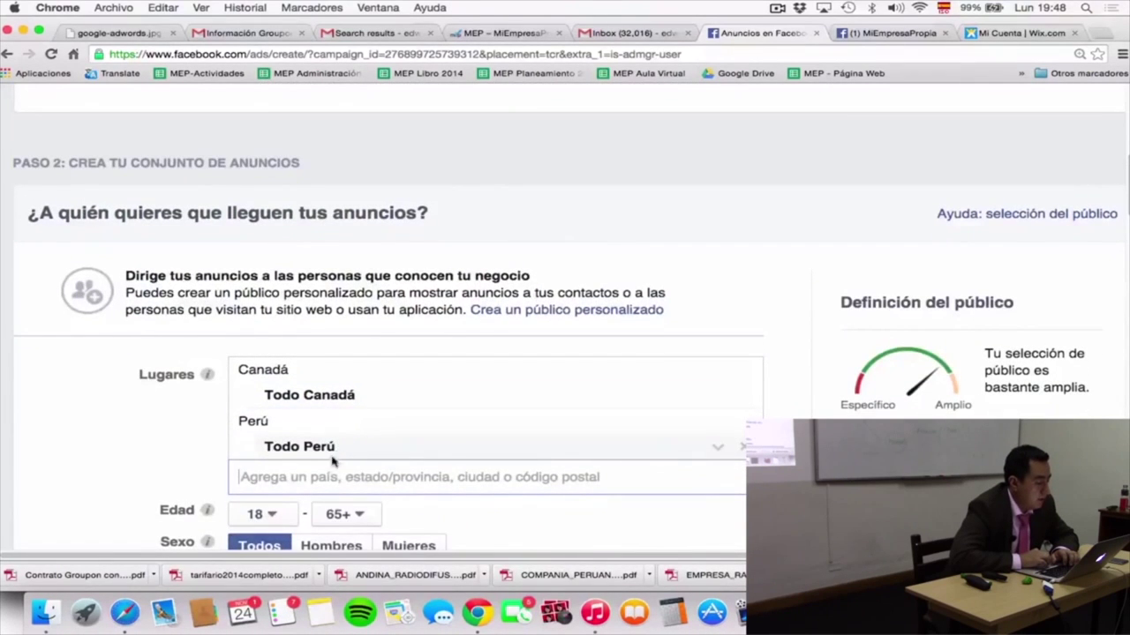
scroll(326, 471, down, 1)
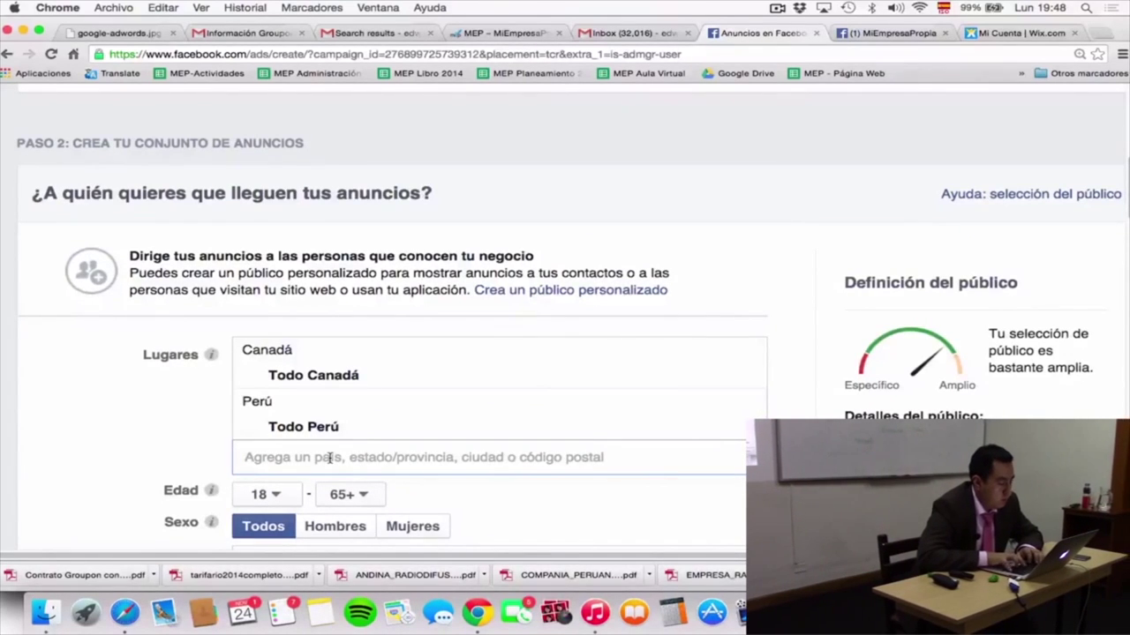
text(New york)
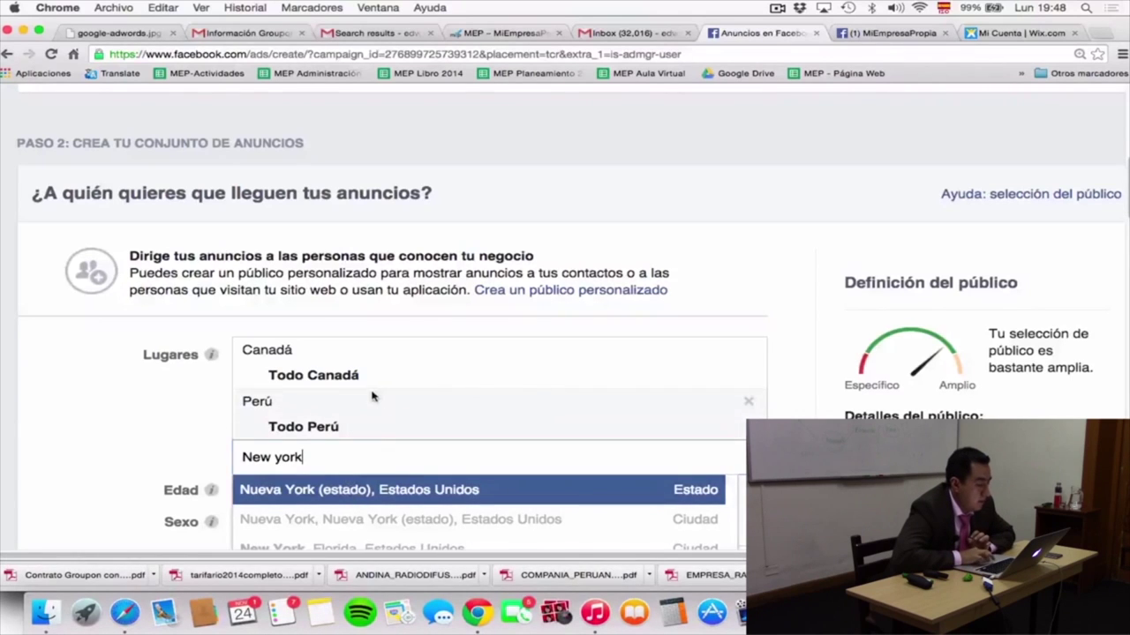
click(397, 381)
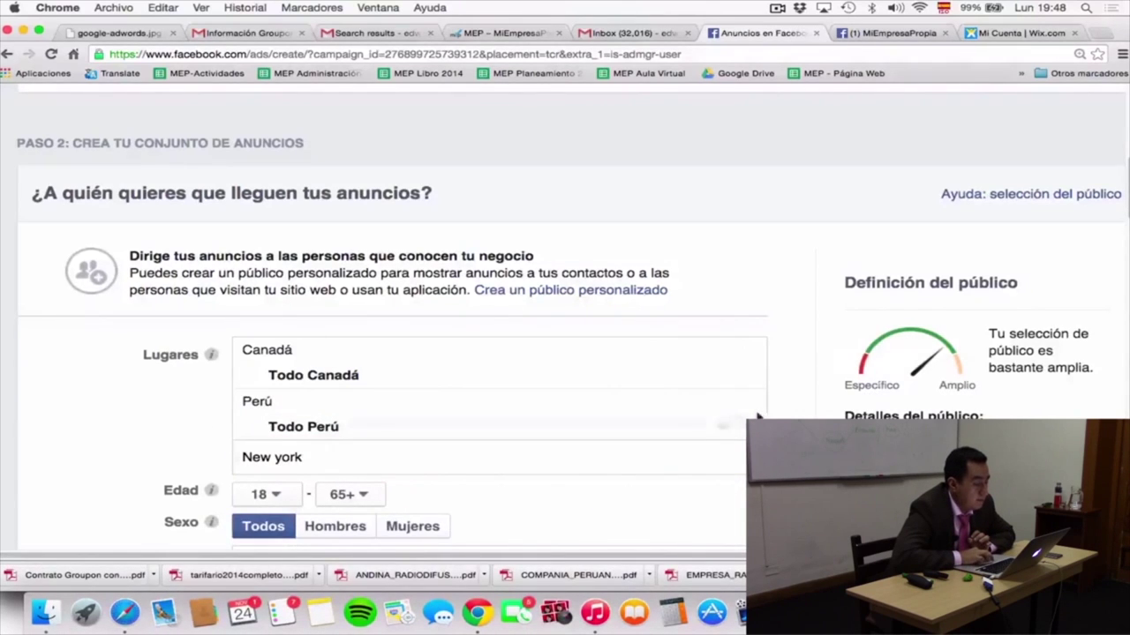
Remove Perú from the target locations and clear the "New york" search text
click(748, 402)
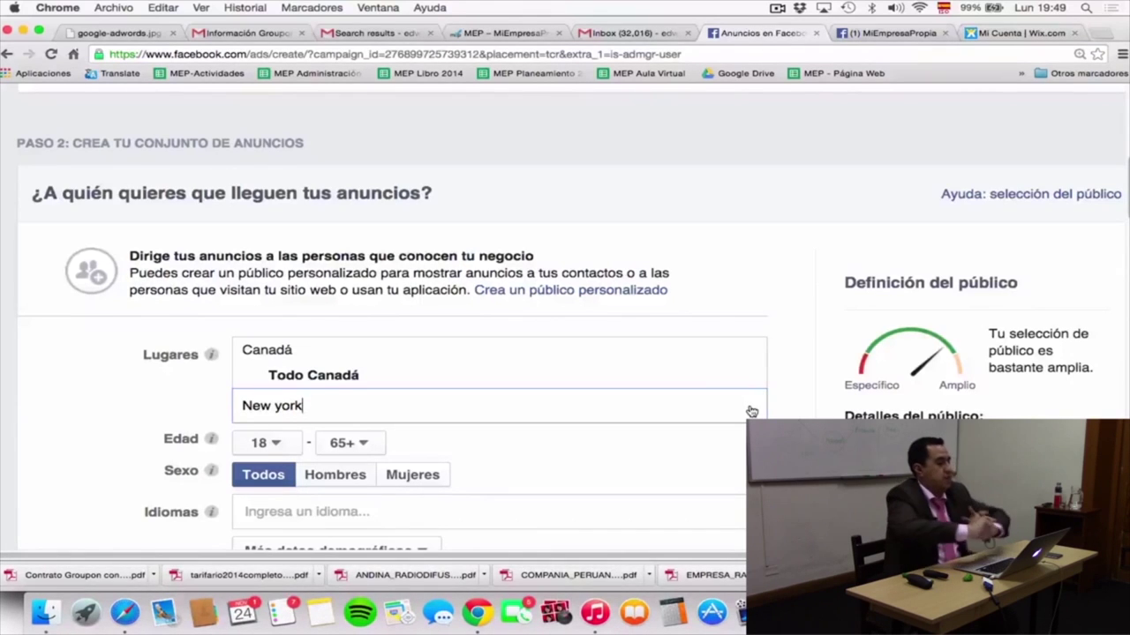
triple_click(386, 406)
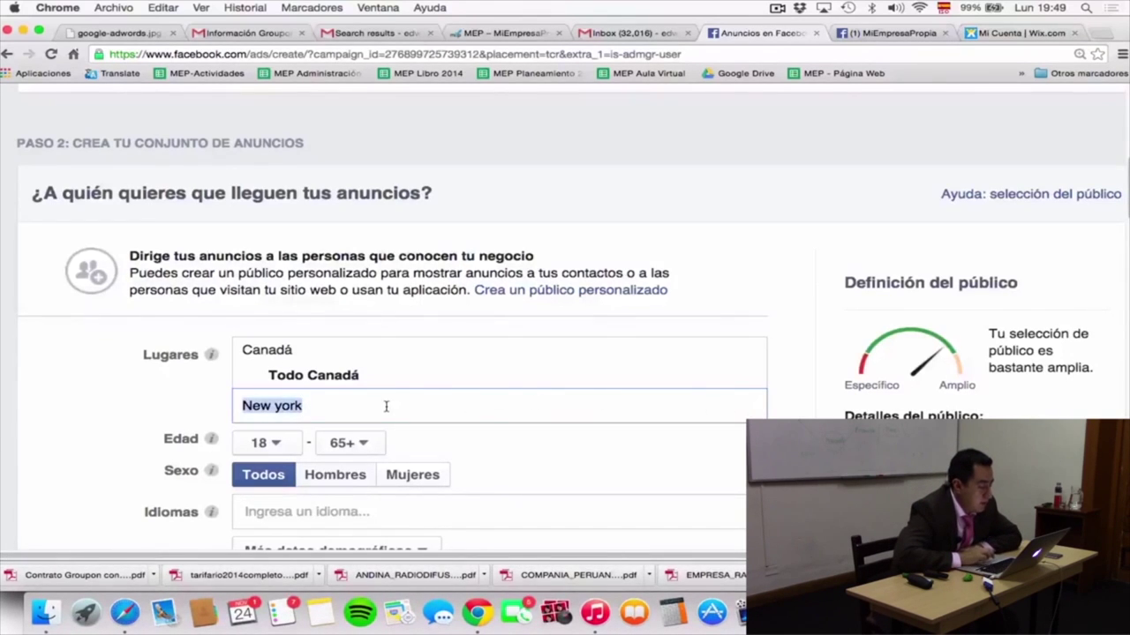
key(BackSpace)
Set the audience's minimum age to 25
scroll(186, 406, down, 1)
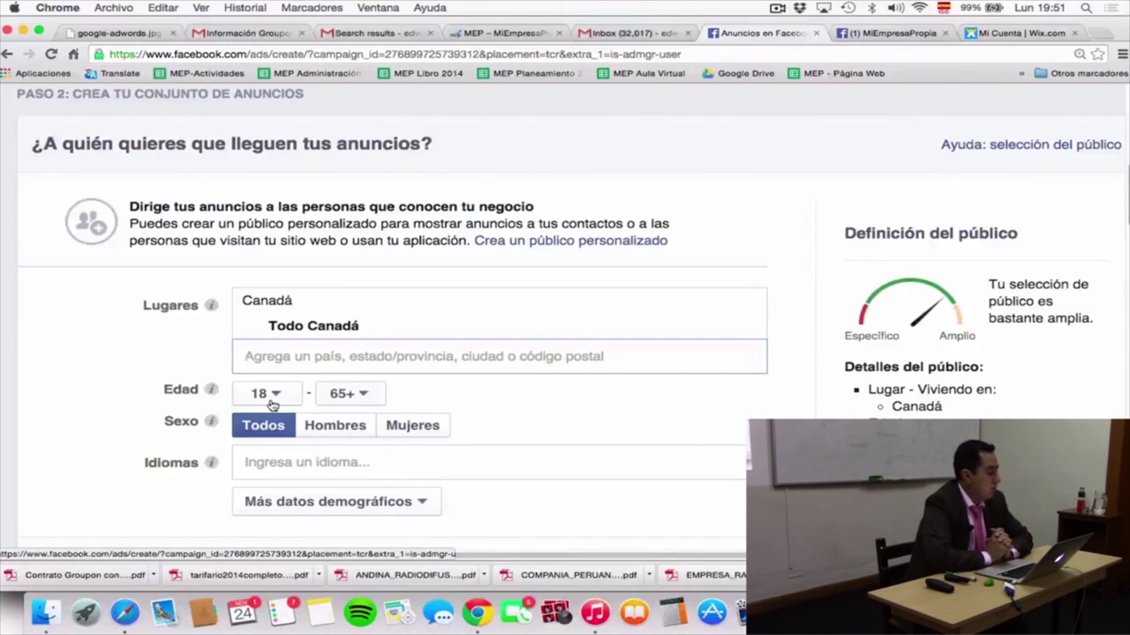
click(271, 395)
scroll(282, 494, down, 3)
scroll(292, 503, down, 3)
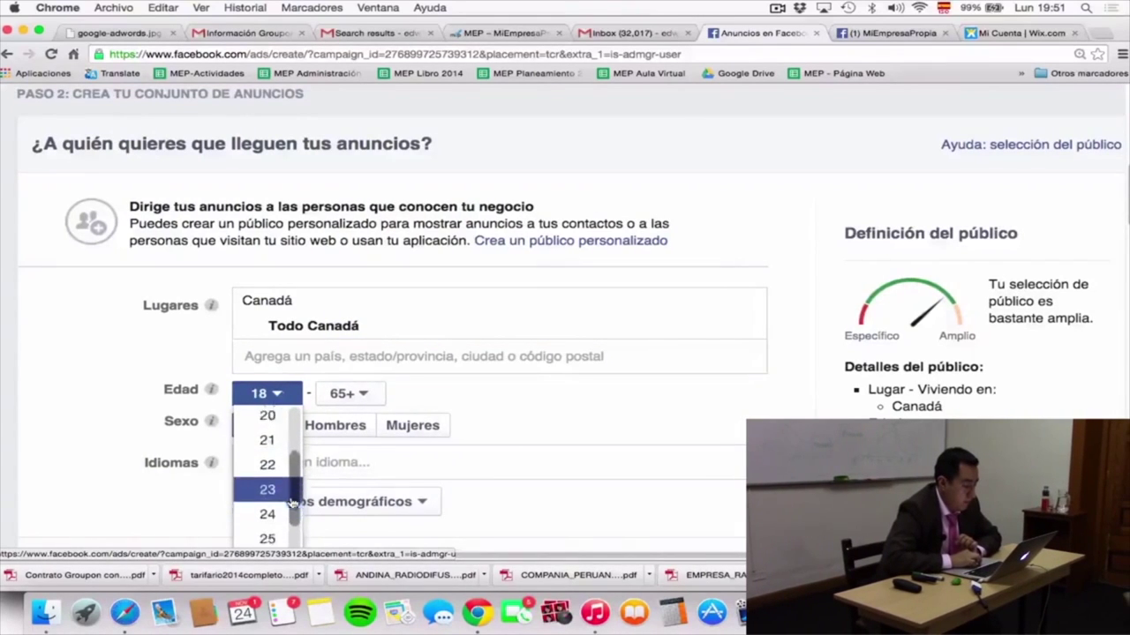
click(269, 526)
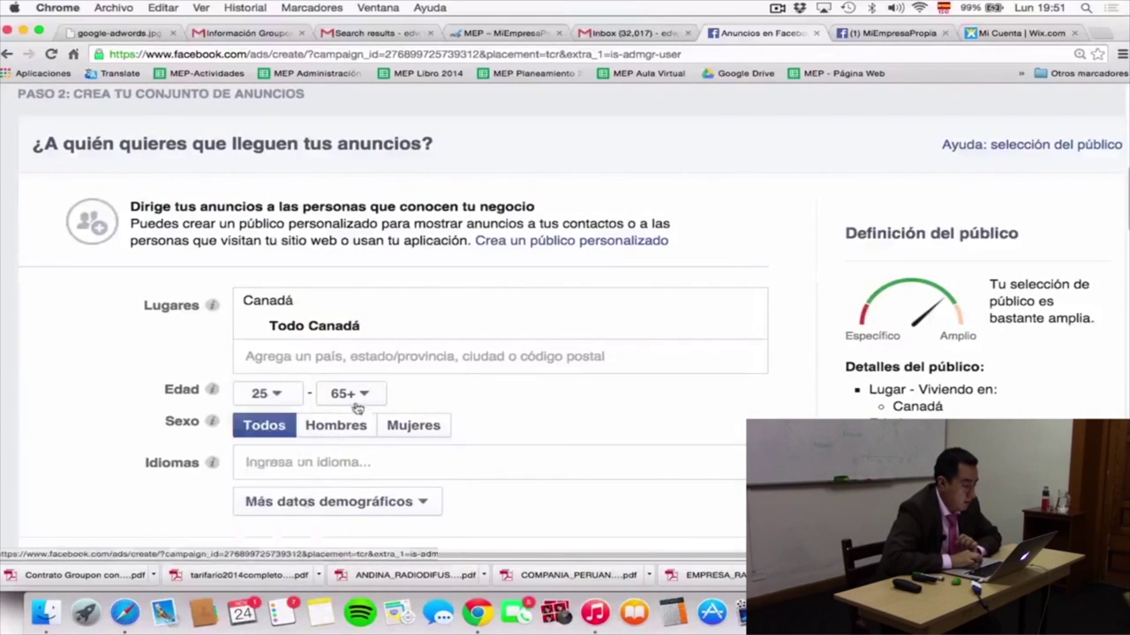
Set the audience's maximum age to 35
click(352, 397)
scroll(349, 441, down, 5)
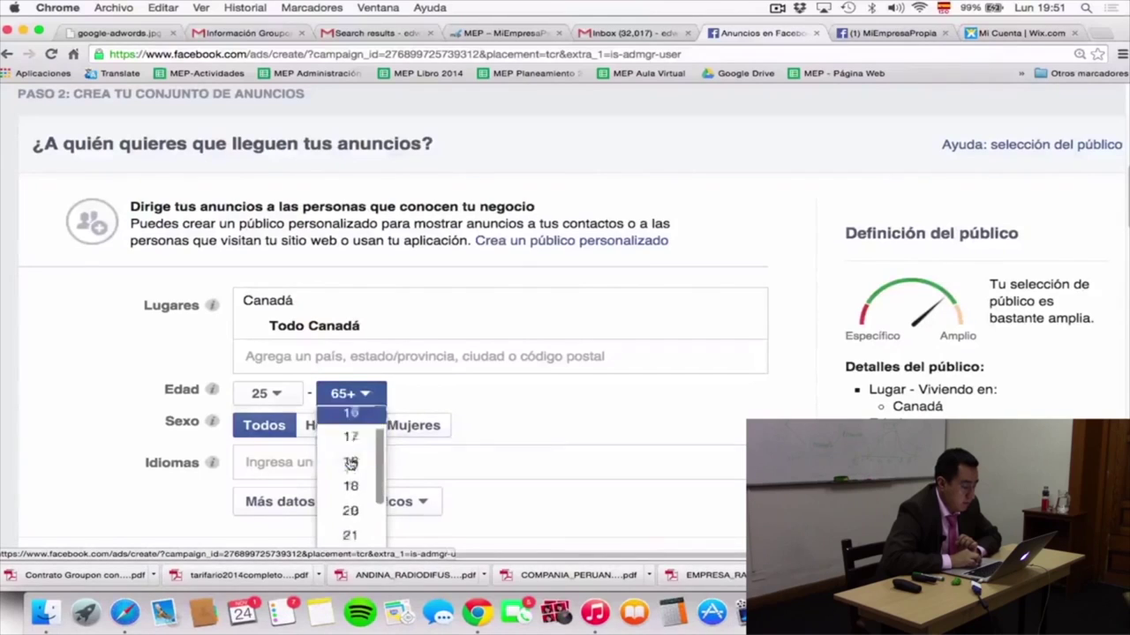
scroll(350, 461, down, 5)
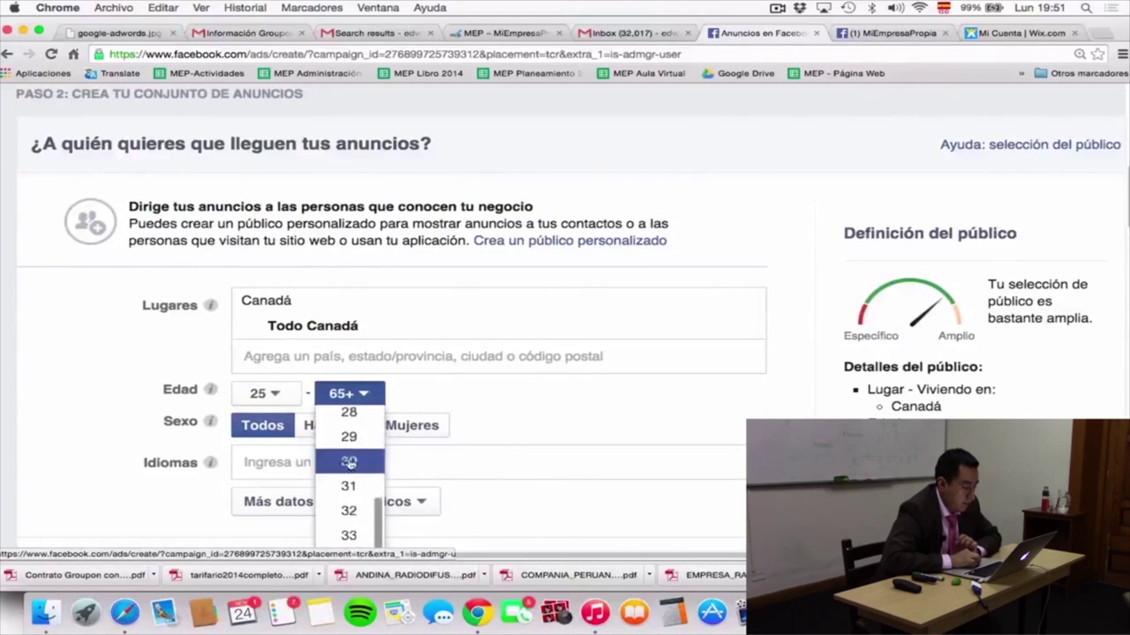
scroll(349, 463, down, 1)
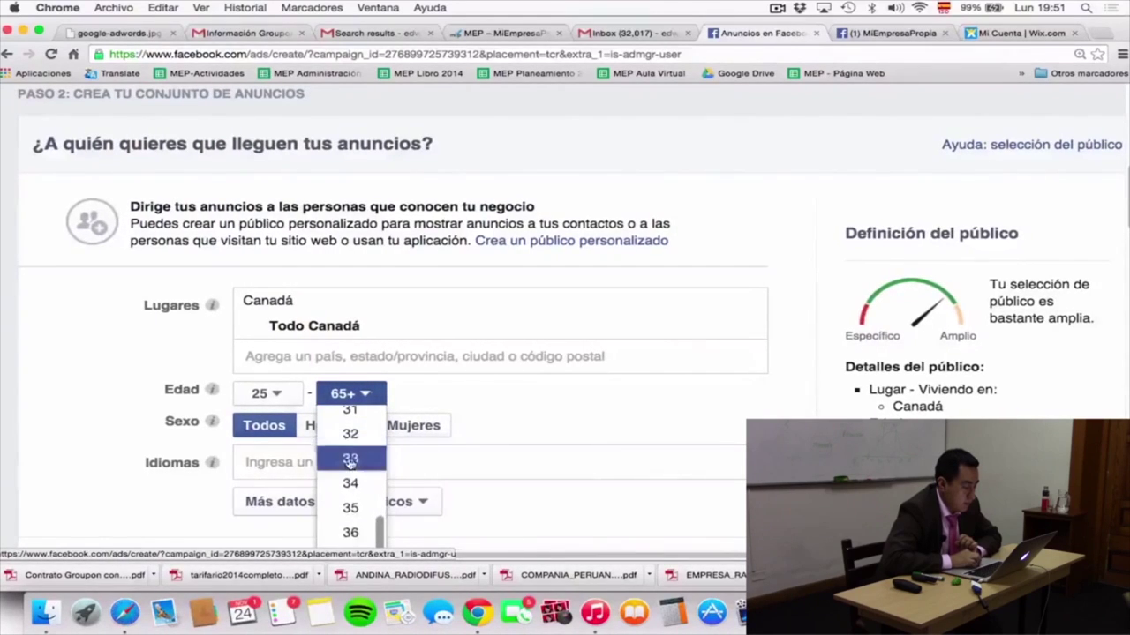
click(349, 506)
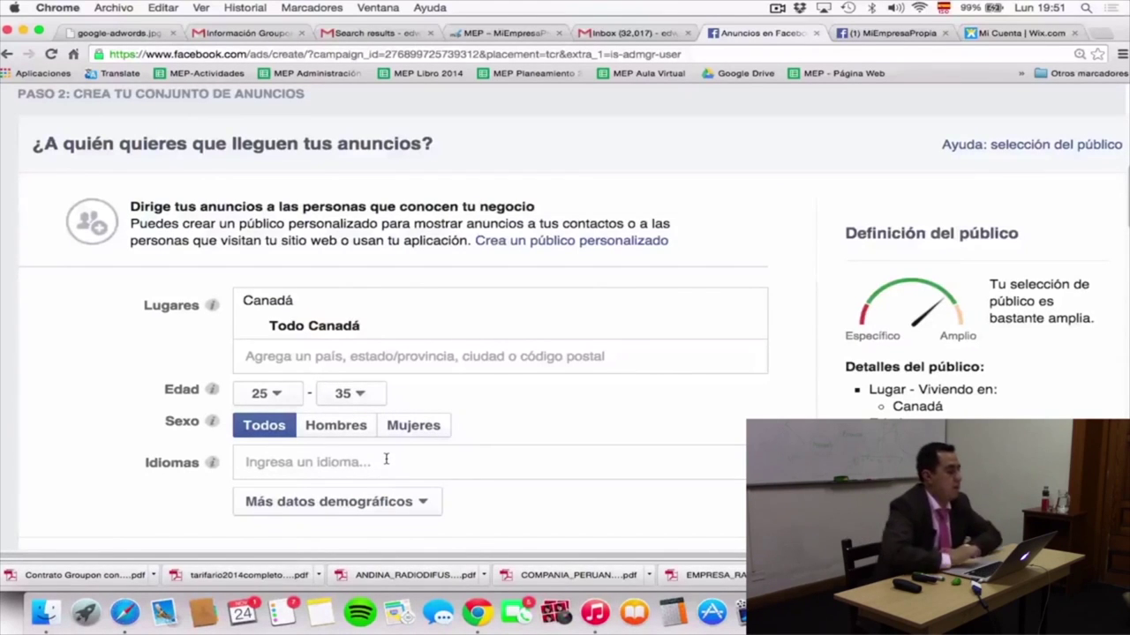
Add Inglés (Estados Unidos) as an audience language
scroll(385, 461, down, 2)
scroll(385, 465, down, 1)
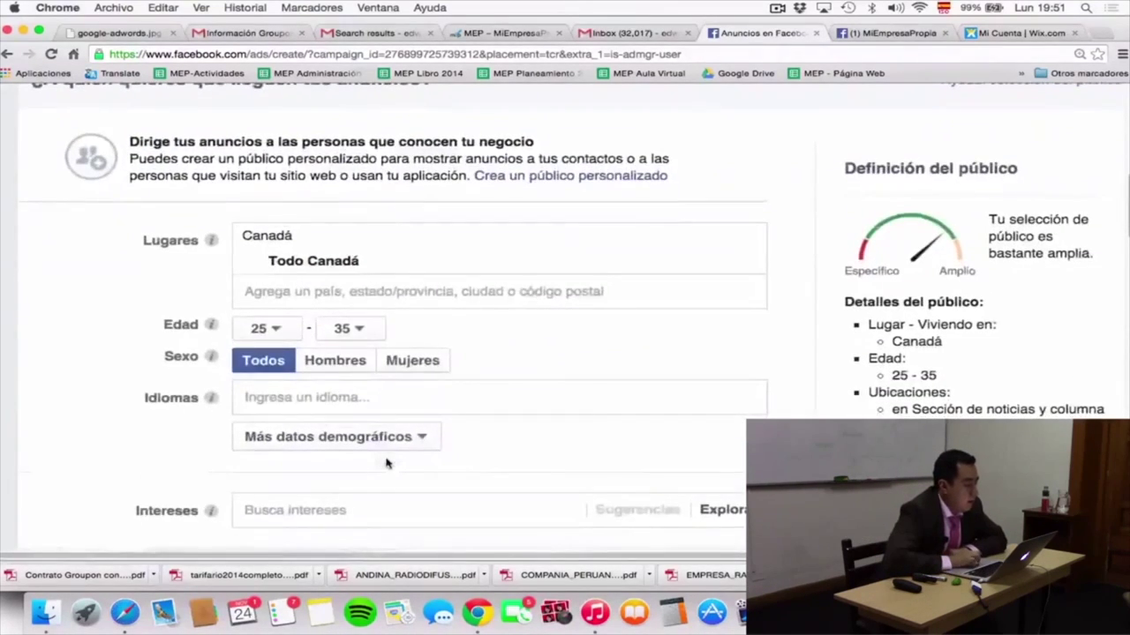
click(382, 397)
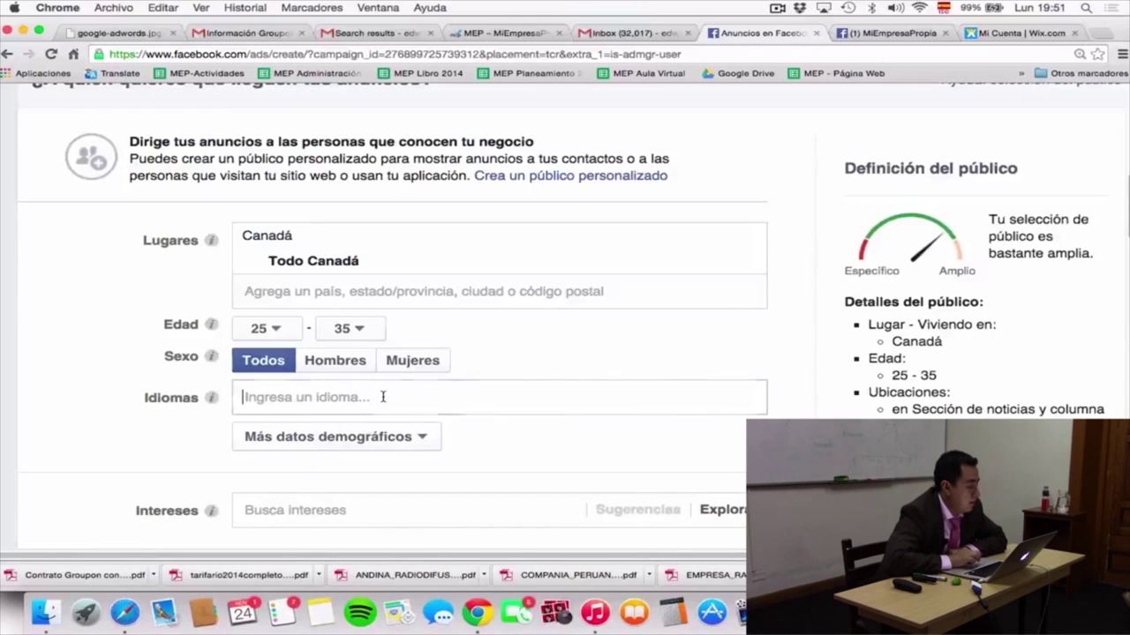
scroll(383, 399, down, 1)
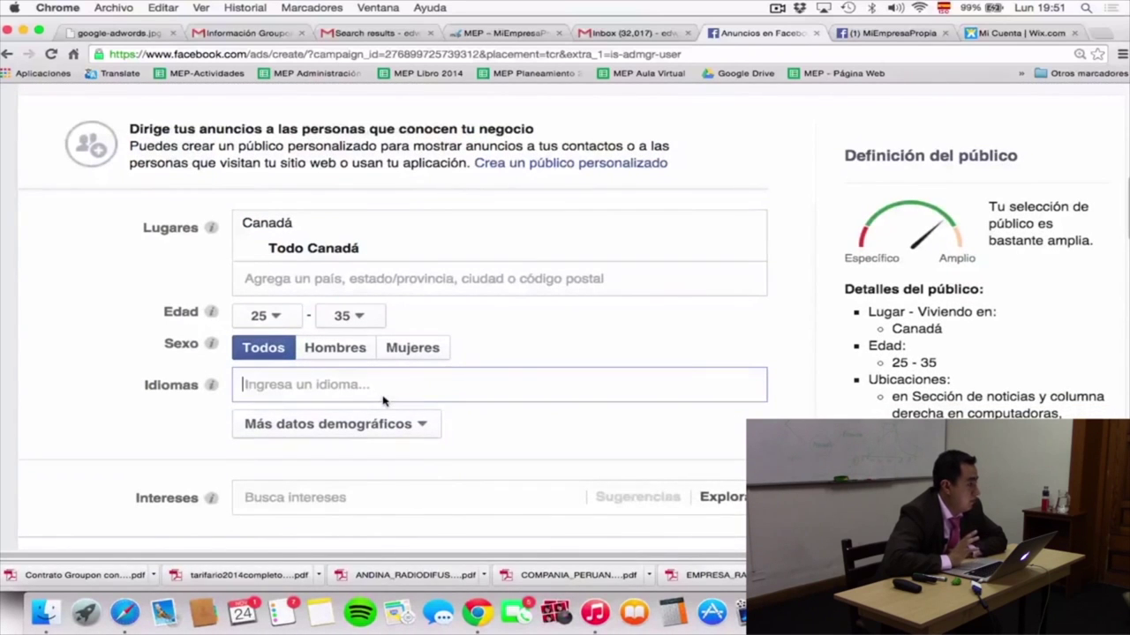
text(ing)
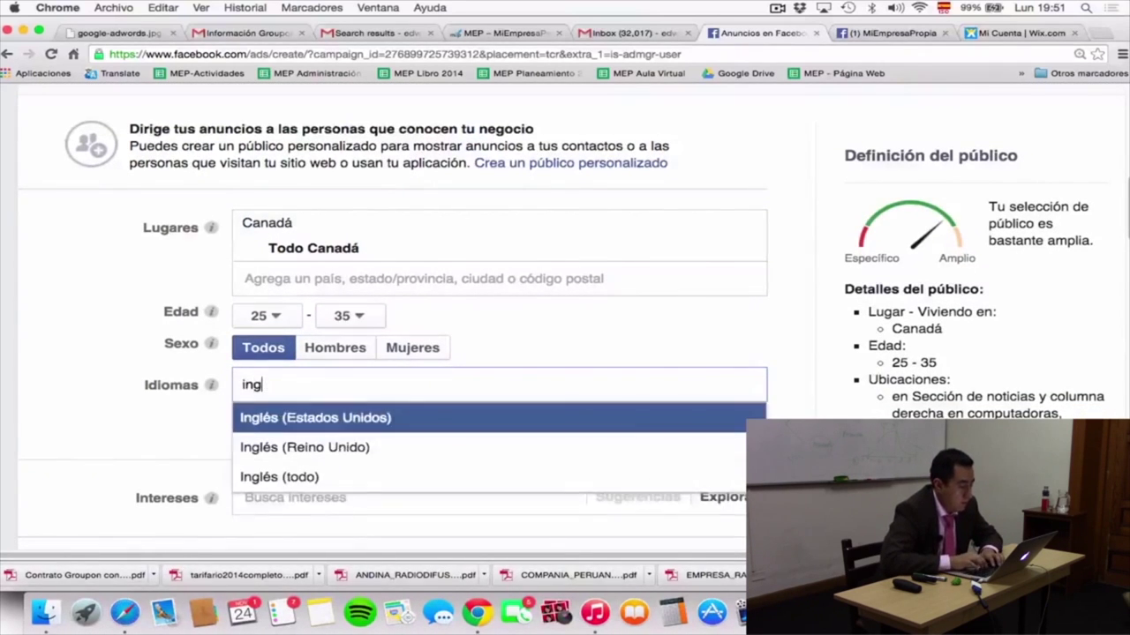
click(357, 420)
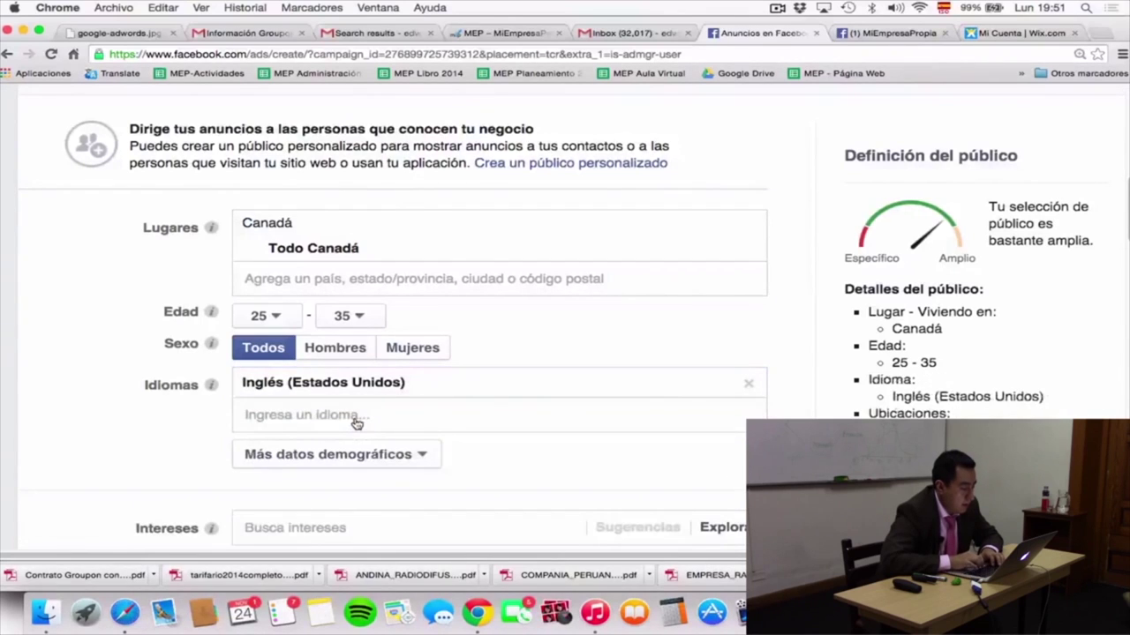
Add Francés (Canadá) as a second audience language
click(409, 416)
text(fra)
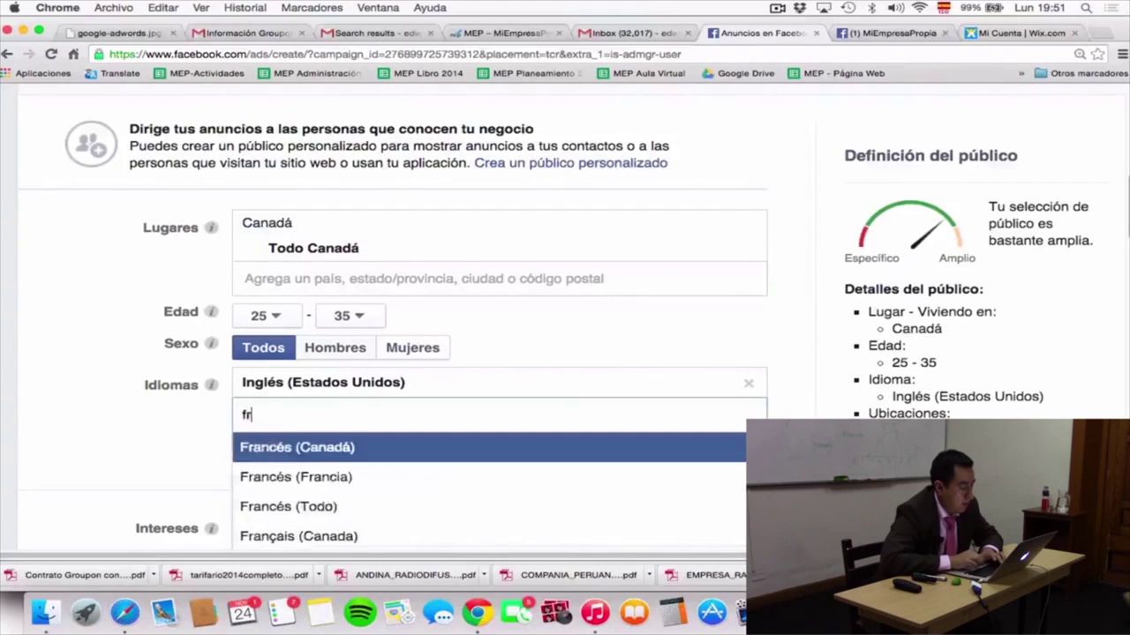
click(353, 449)
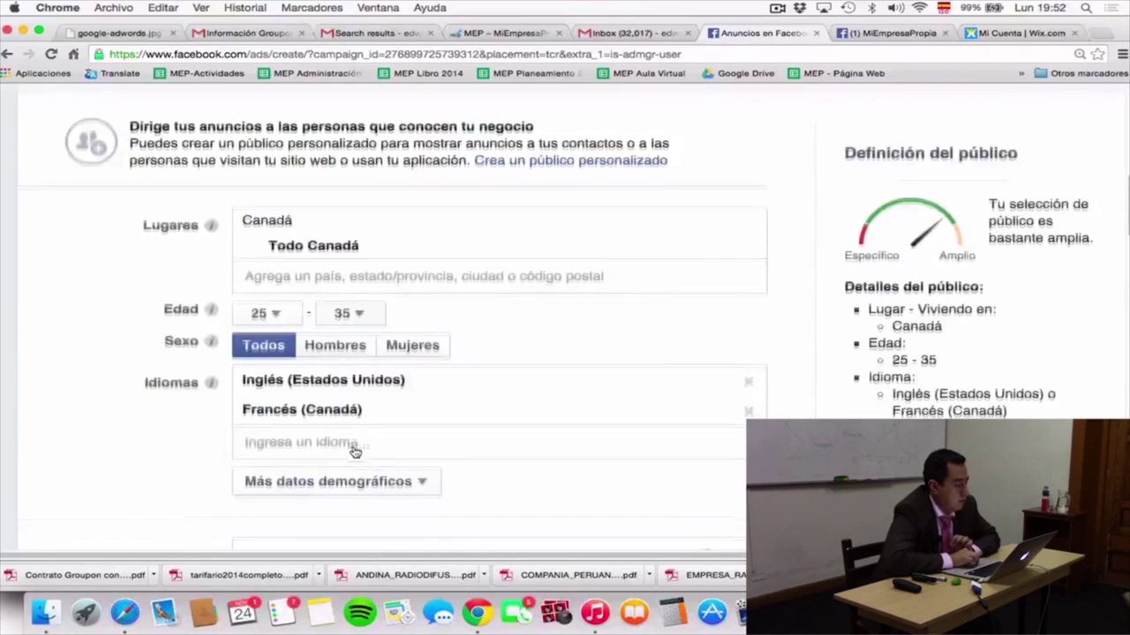
Examine the additional demographic categories, including the Relación, Educación and Trabajo options, without selecting any
scroll(354, 451, down, 4)
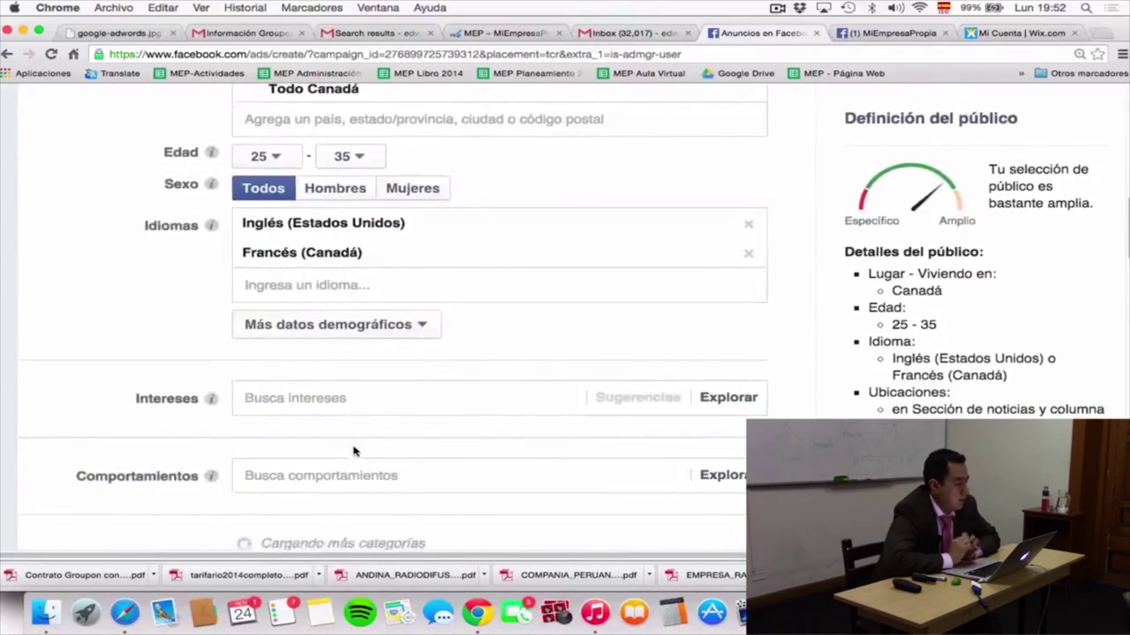
click(425, 328)
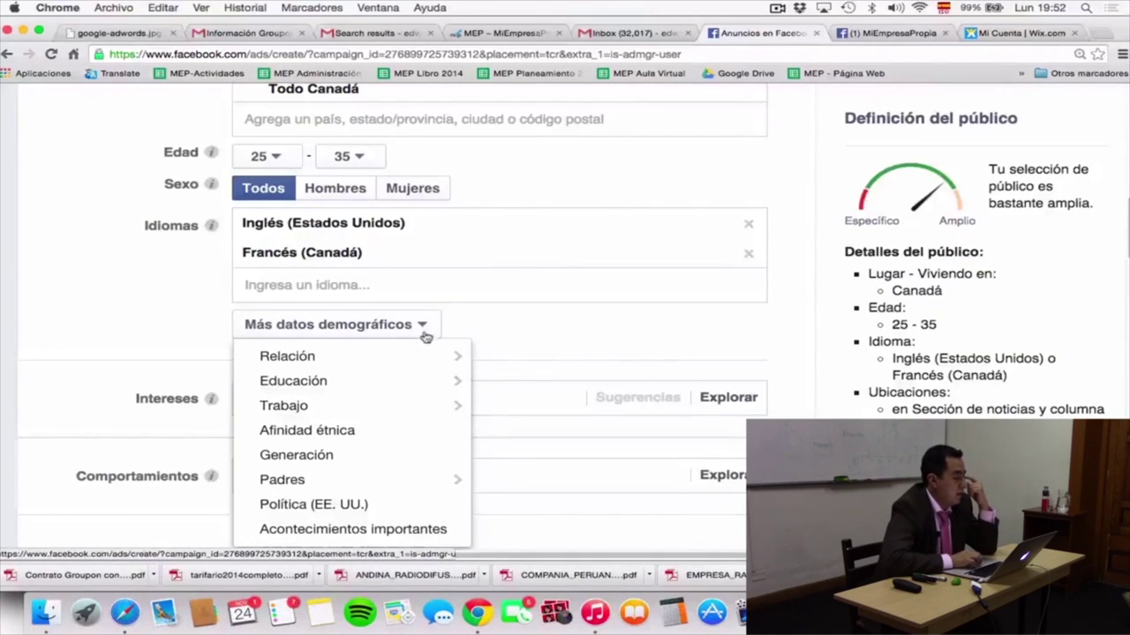
mouse_move(423, 366)
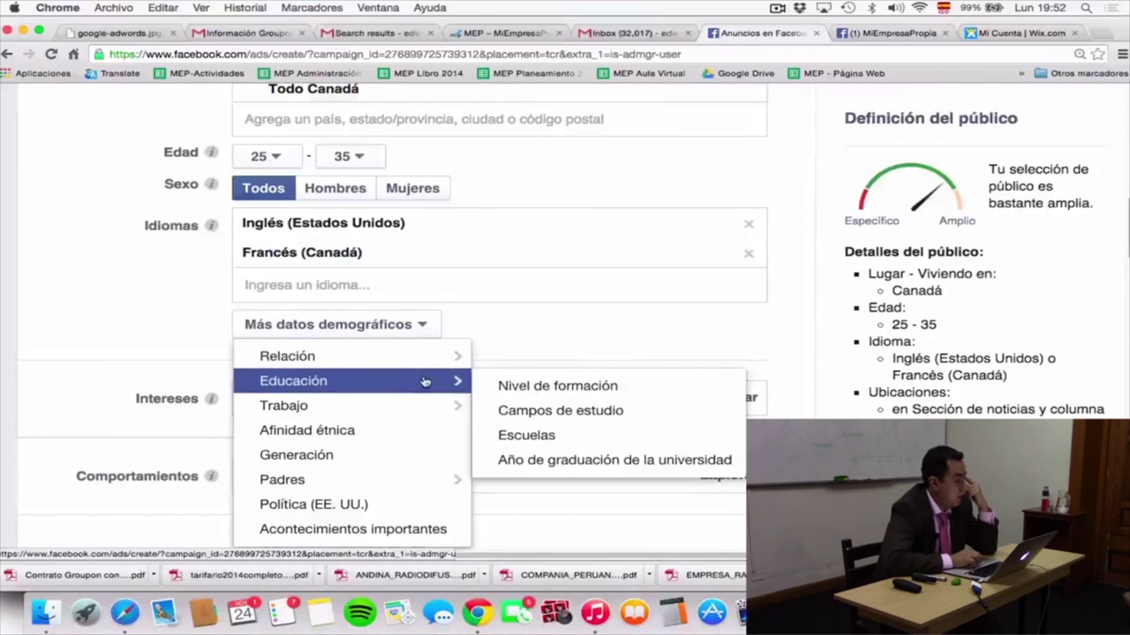
mouse_move(424, 406)
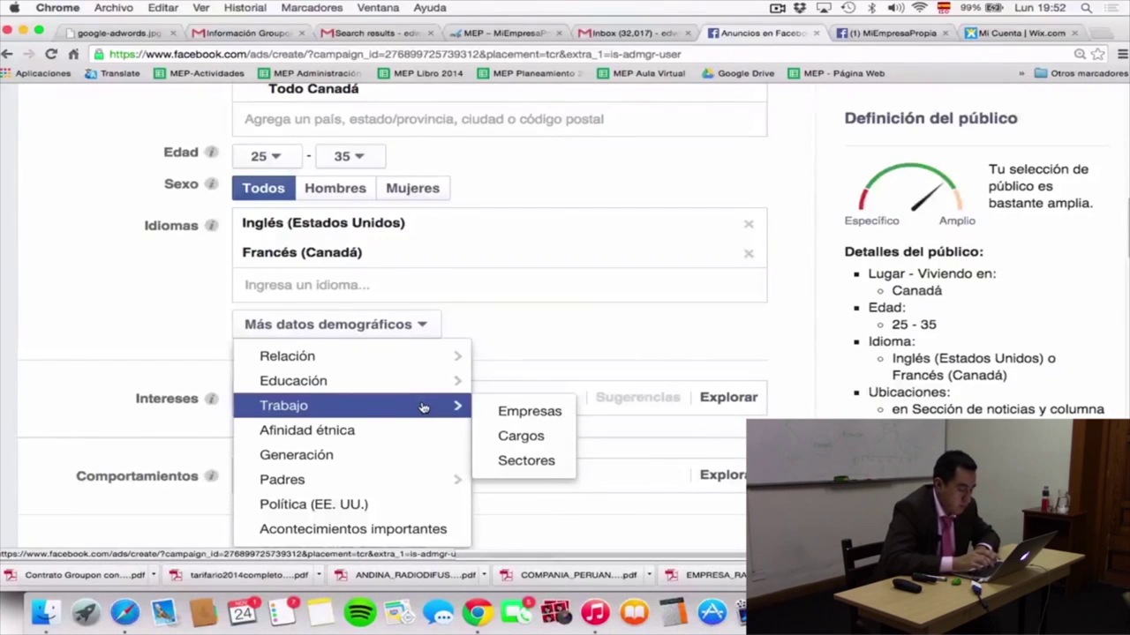
mouse_move(326, 380)
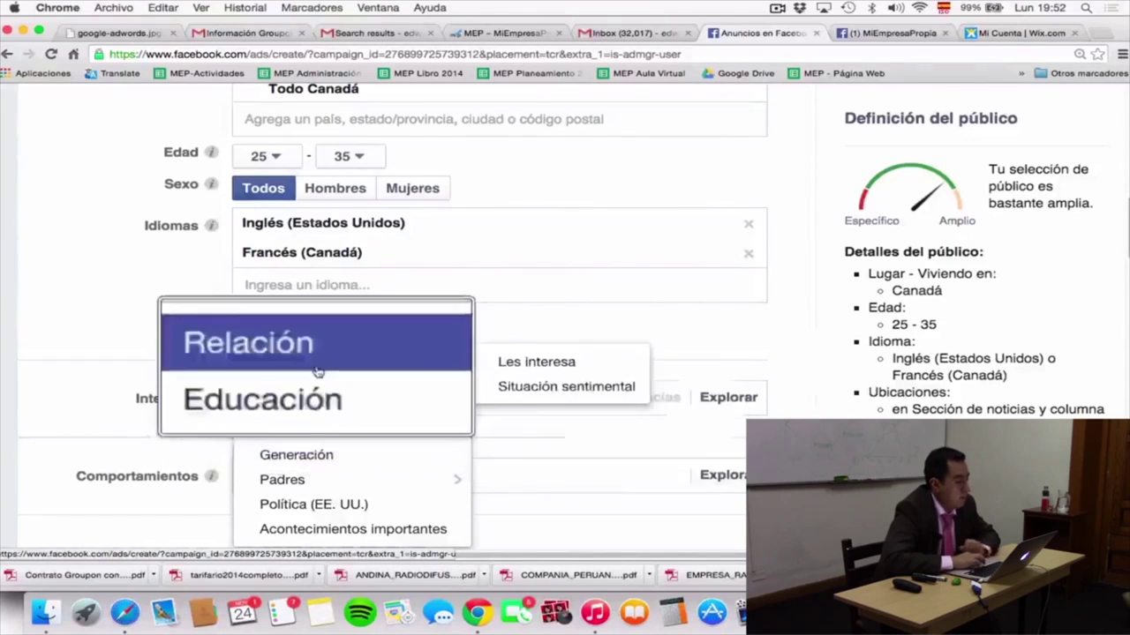
mouse_move(320, 404)
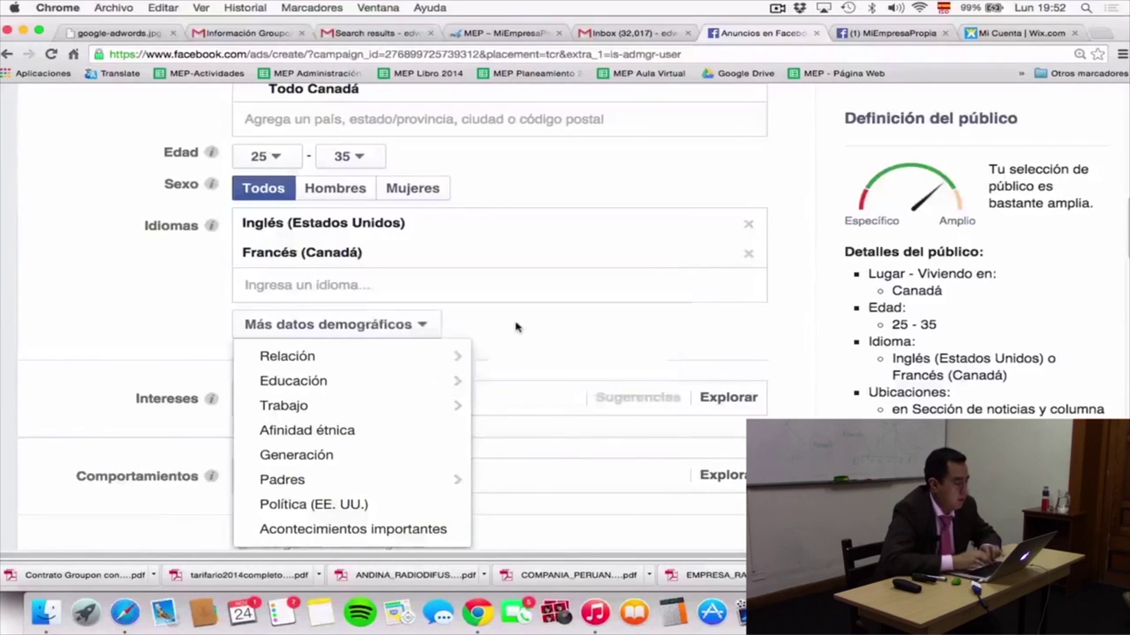
click(517, 327)
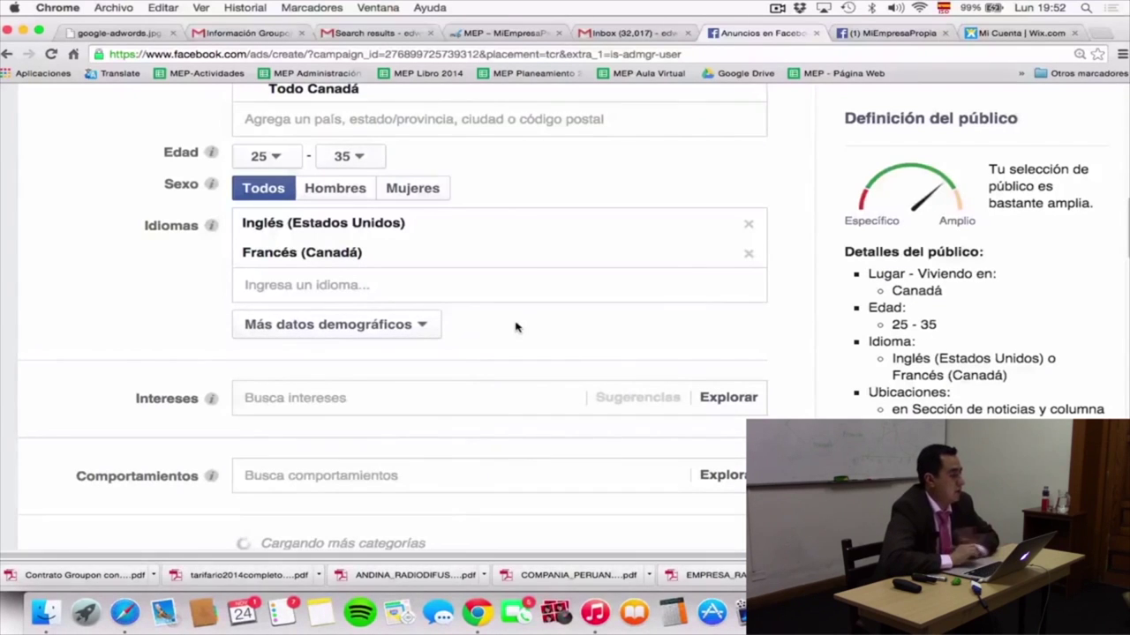
Browse the interest categories for the audience and expand Deportes y actividades al aire libre
scroll(516, 327, down, 2)
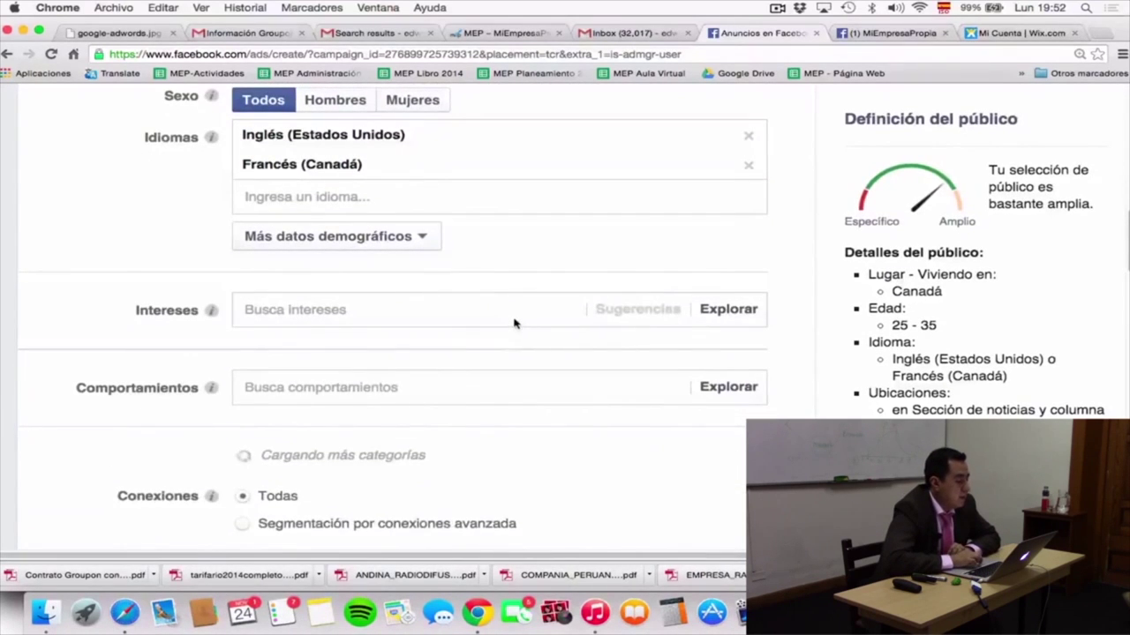
click(515, 323)
scroll(486, 392, down, 2)
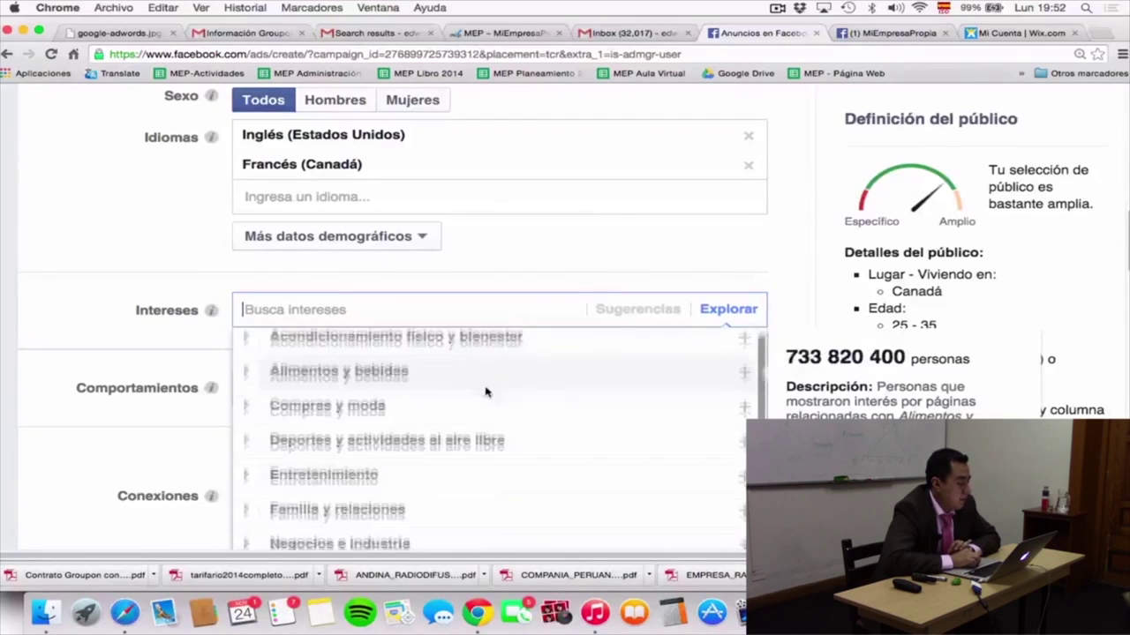
scroll(486, 392, down, 1)
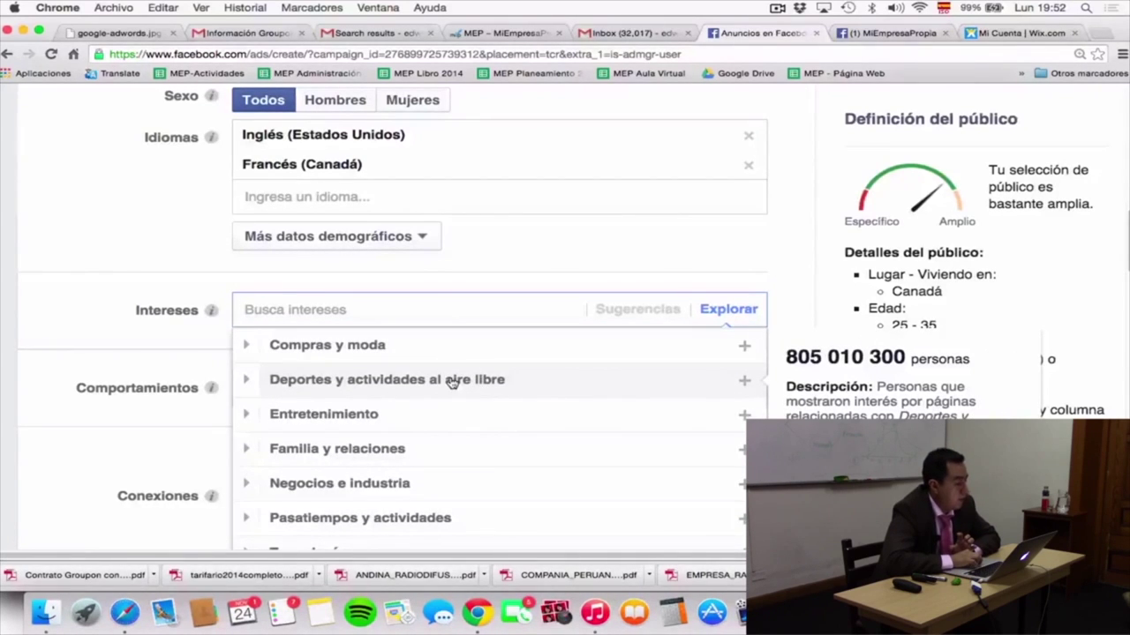
click(452, 381)
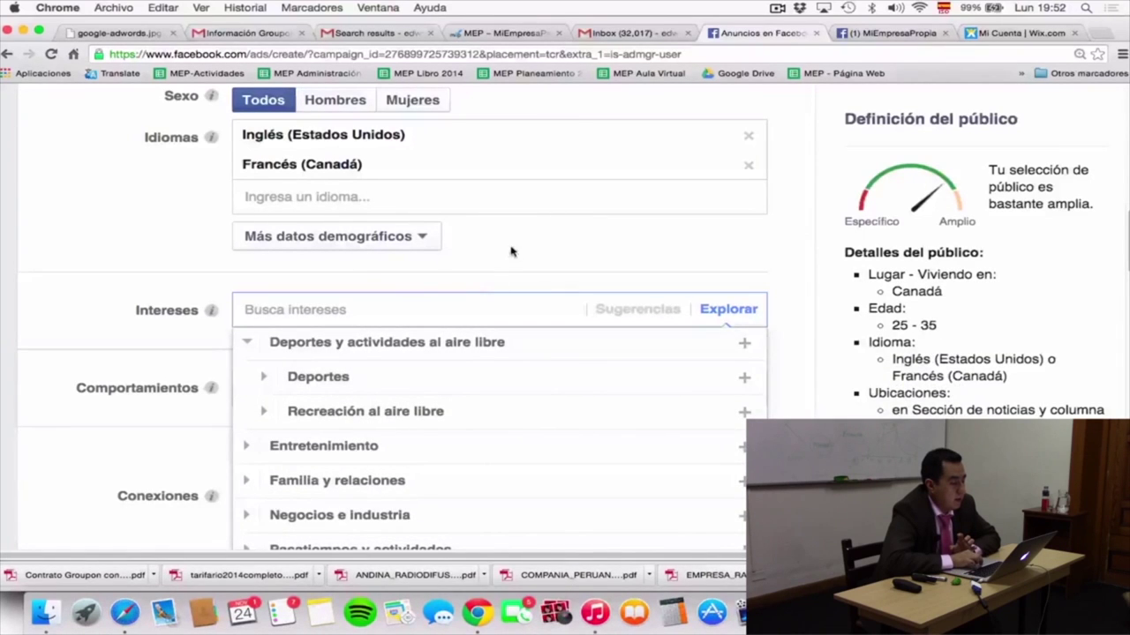
Expand the Deportes subcategory under Deportes y actividades al aire libre and add Deportes as an audience interest
mouse_move(442, 345)
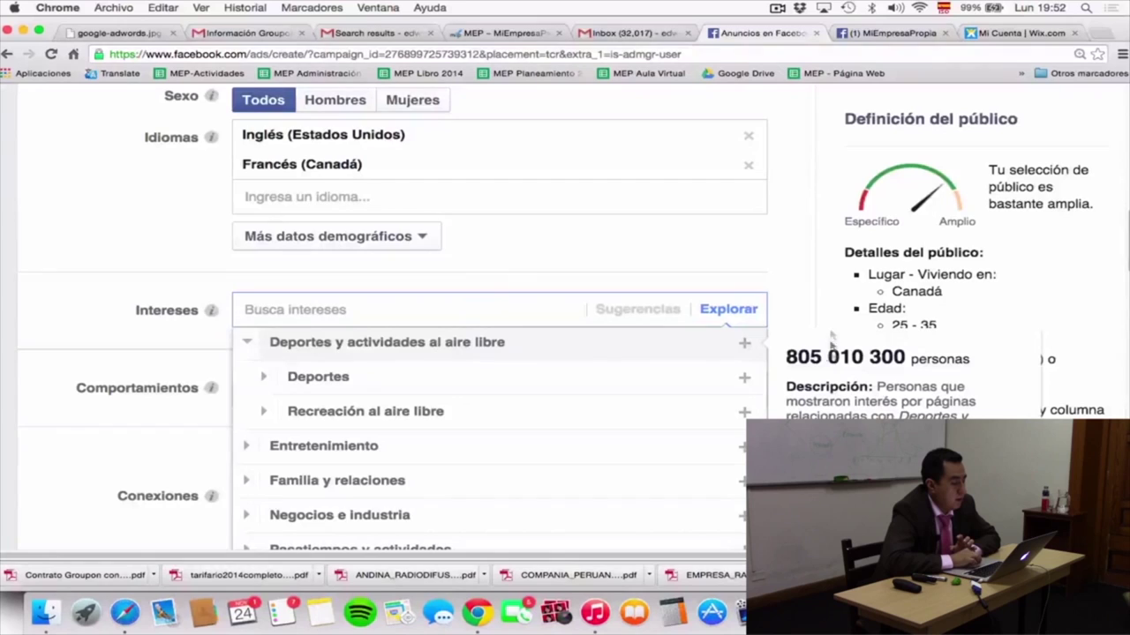
mouse_move(474, 386)
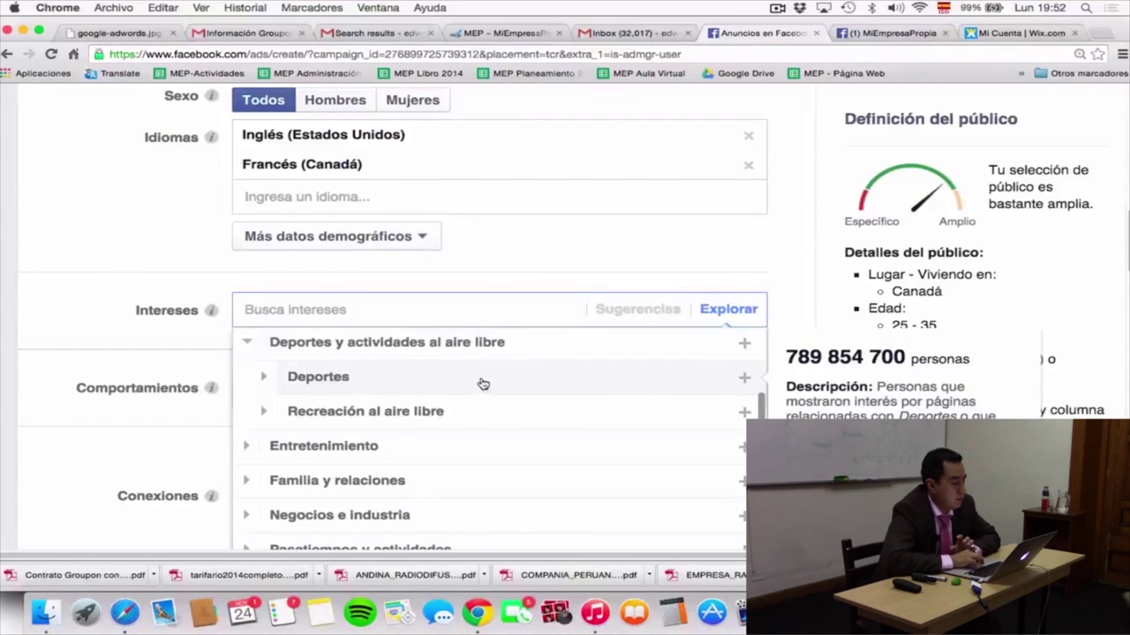
click(483, 383)
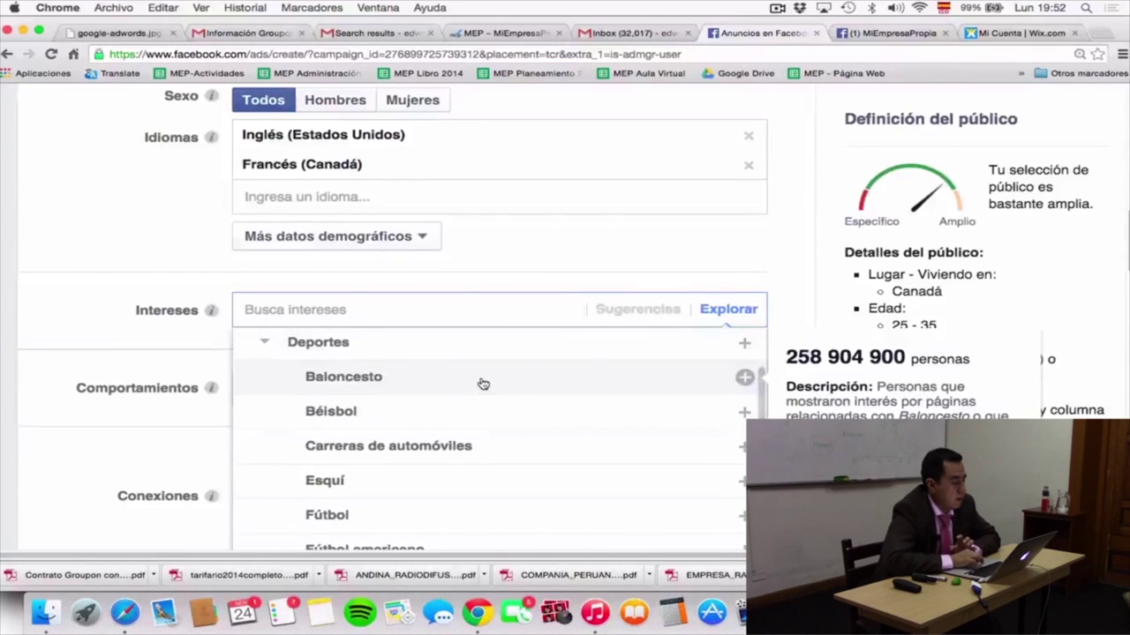
mouse_move(442, 354)
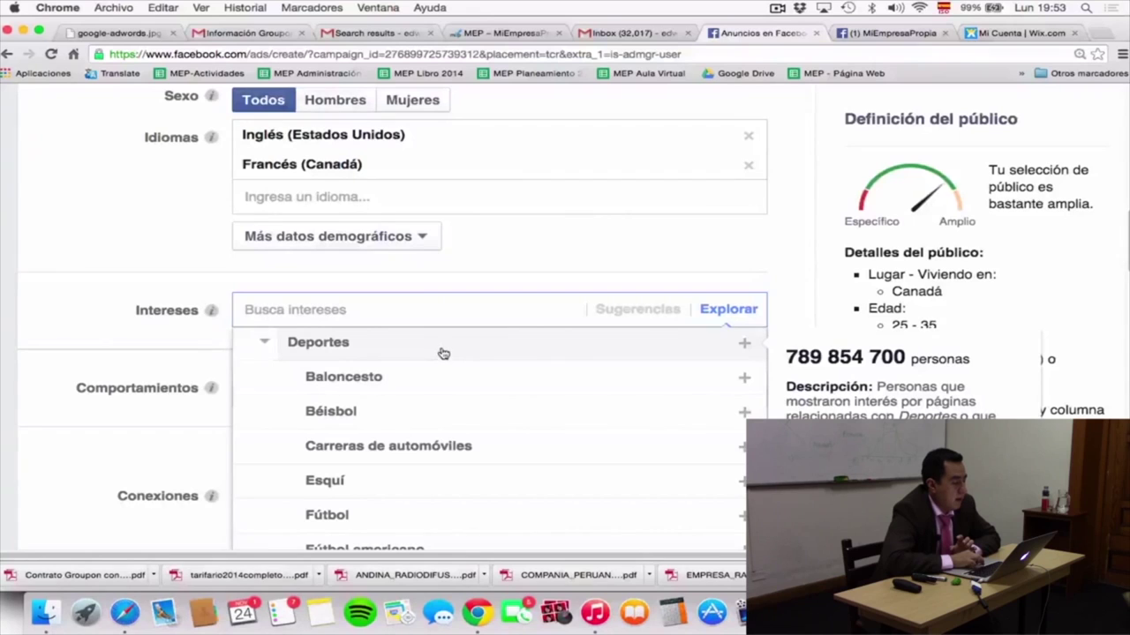
click(743, 344)
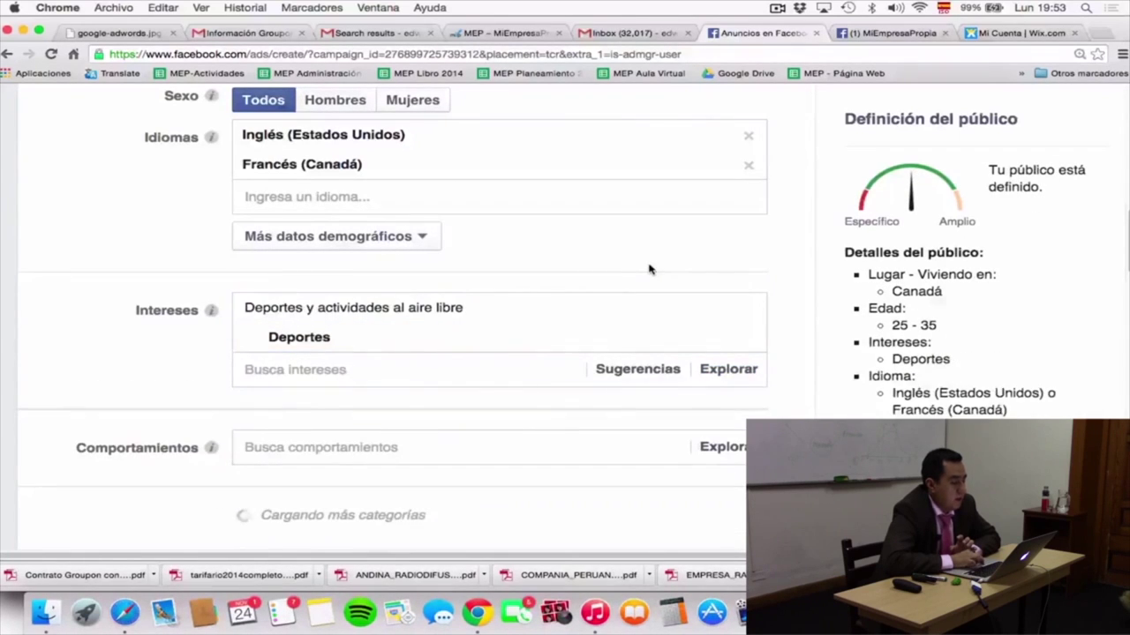
Examine the Comportamientos categories without selecting any, and review the budget and circulation period settings under ¿Cuánto quieres gastar?
scroll(838, 328, down, 5)
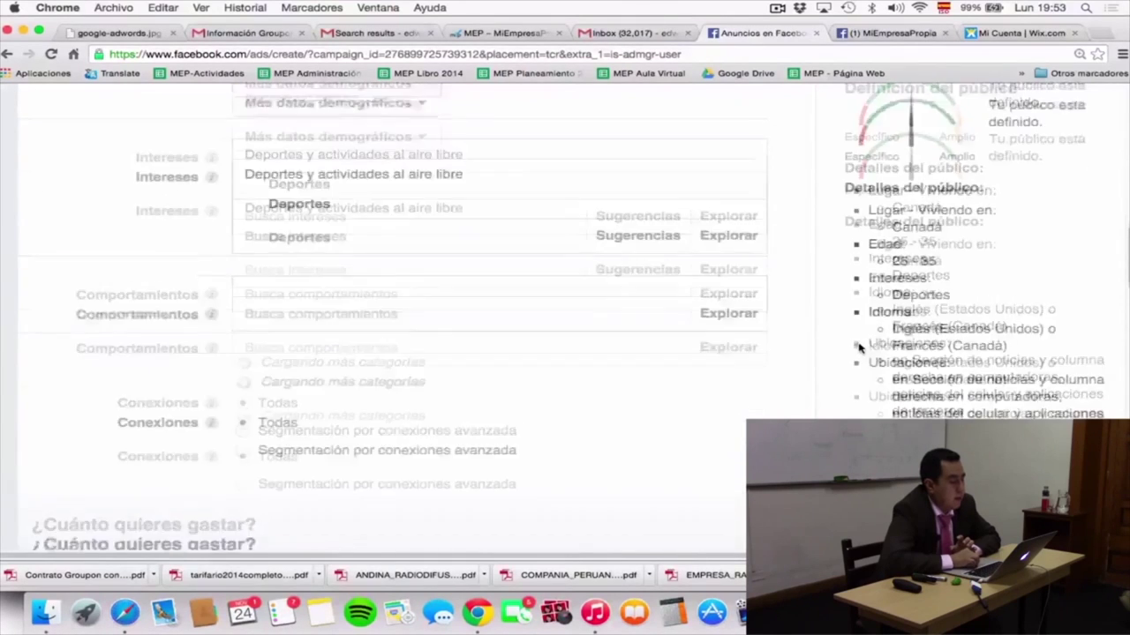
scroll(860, 346, up, 3)
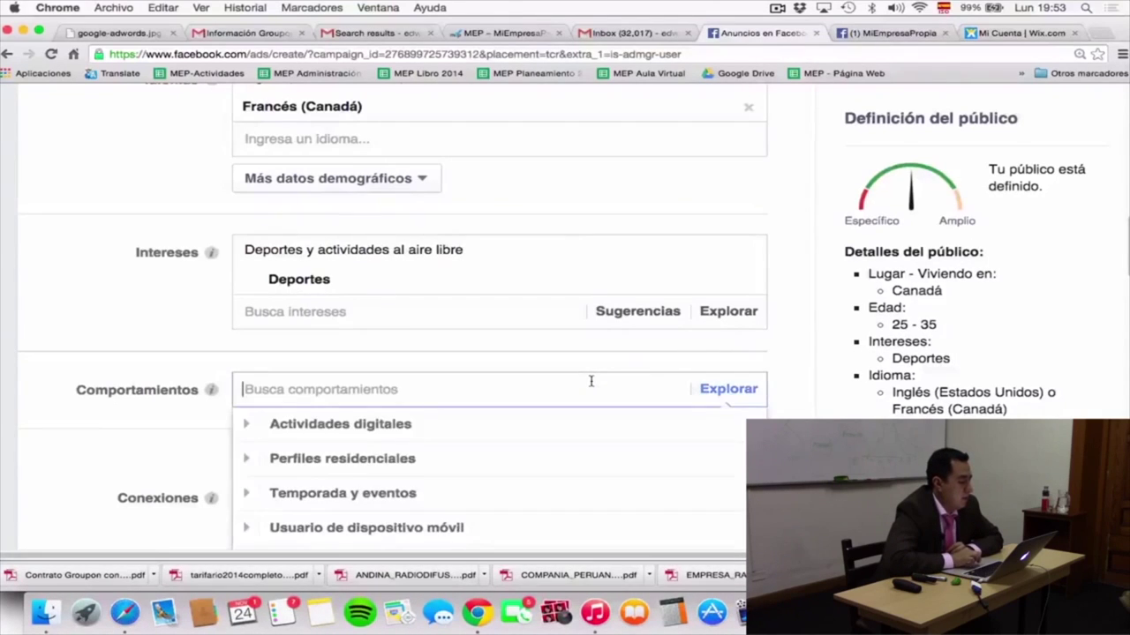
click(191, 456)
scroll(190, 457, down, 1)
scroll(191, 456, down, 2)
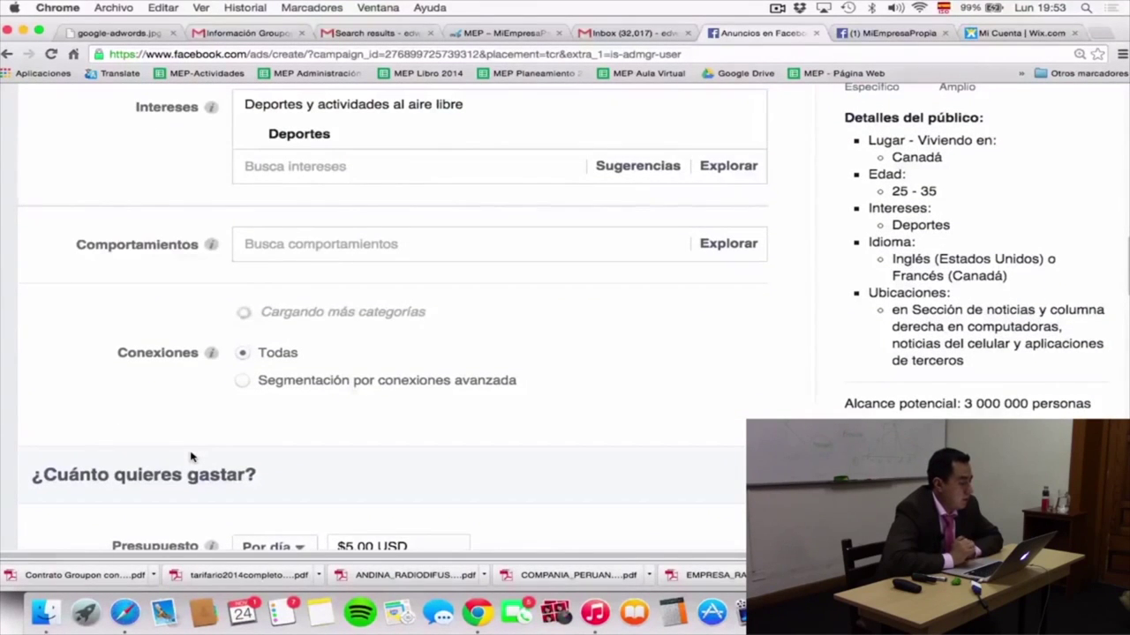
scroll(191, 456, down, 4)
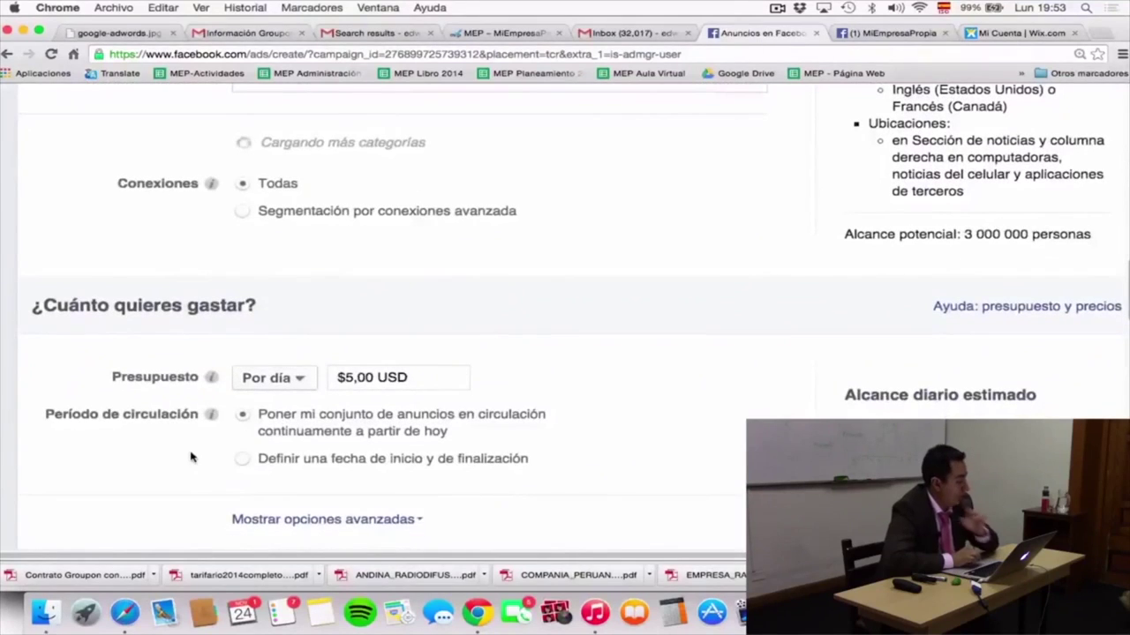
scroll(191, 457, down, 3)
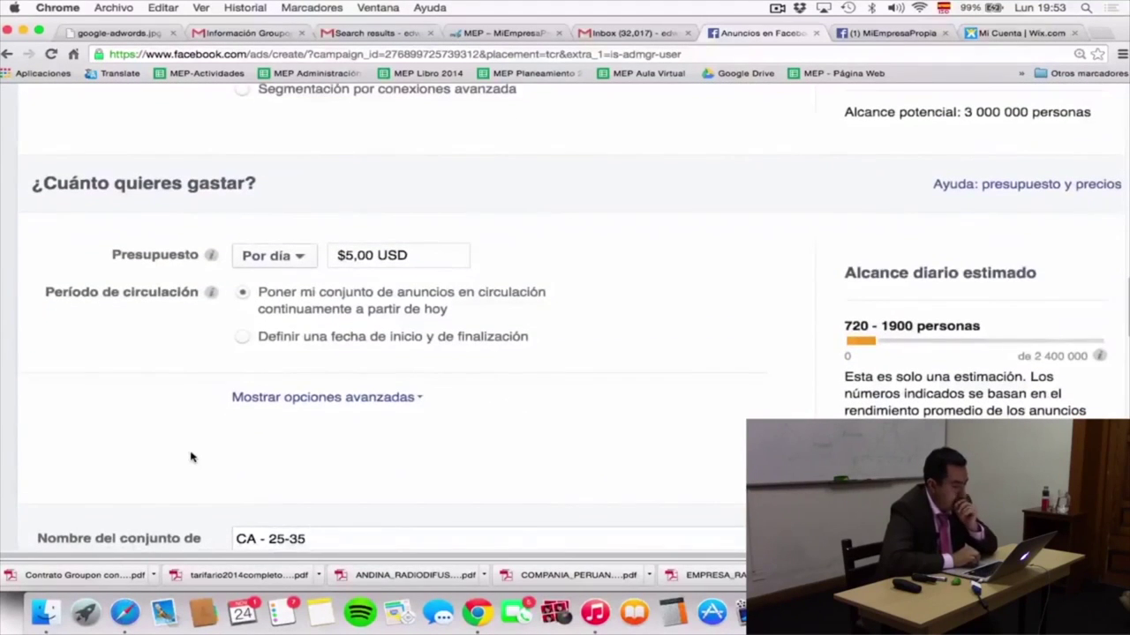